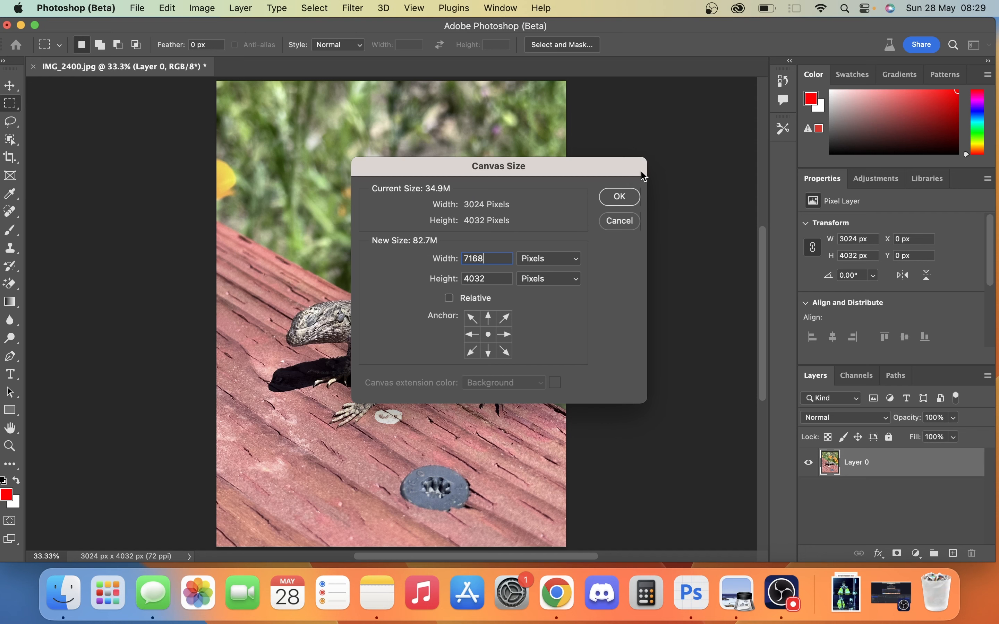
Step: Apply the new canvas size of 7168 by 4032 pixels, keeping the photo anchored at the center
click(619, 196)
scroll(623, 193, right, 2)
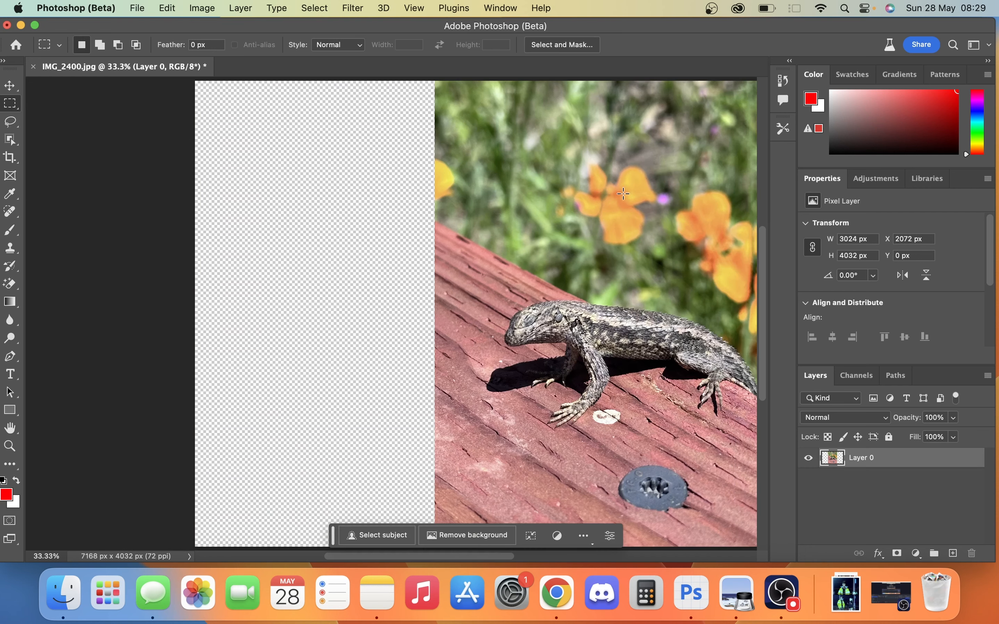
key(super+minus)
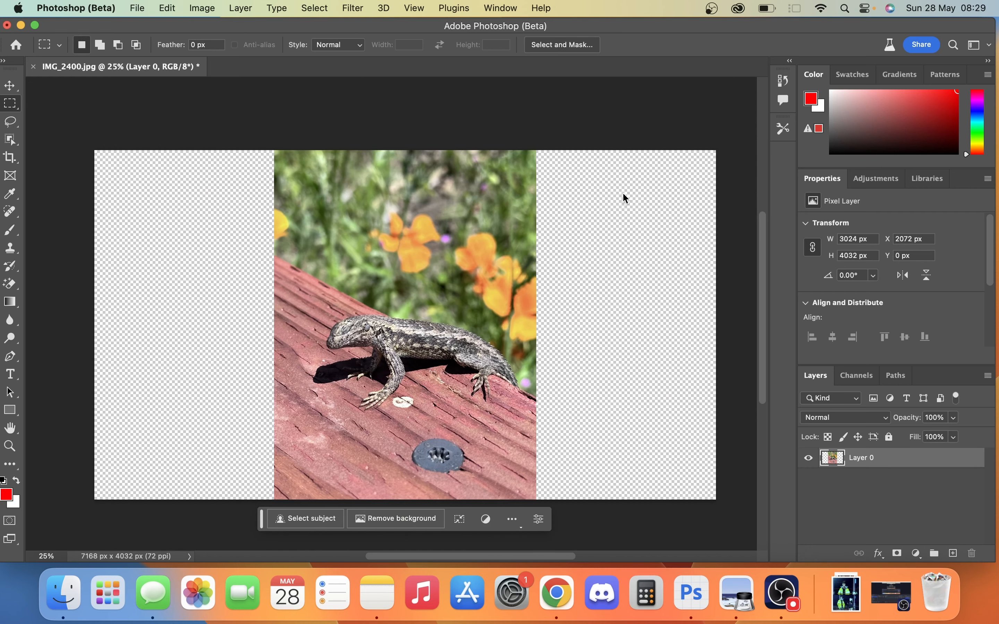
scroll(623, 195, left, 1)
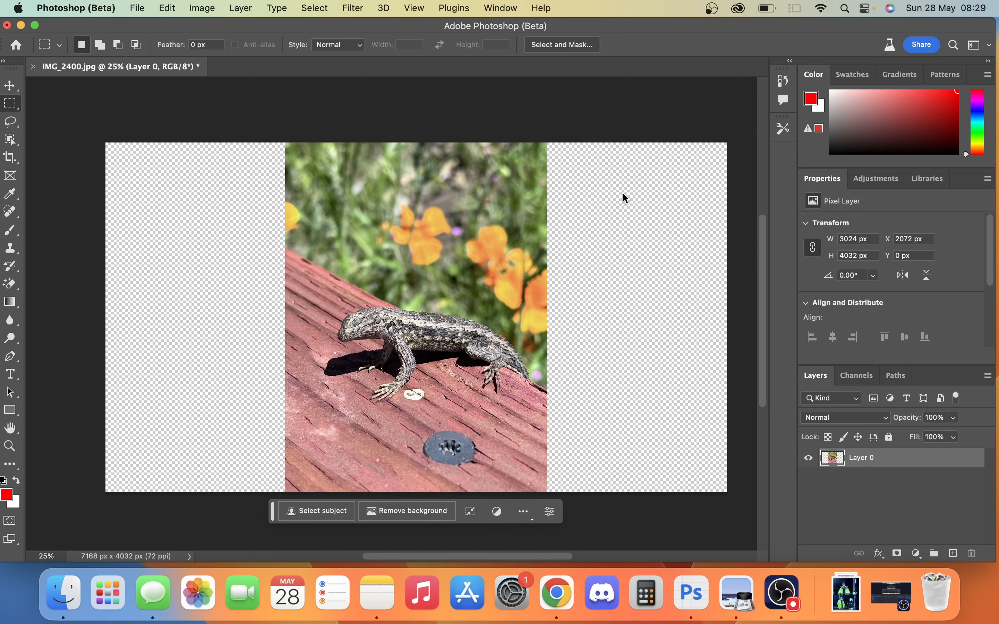
Step: Replace the dark round screw in the wood using Generative Fill with the prompt "remove", and choose the third variation
key(super+plus)
key(super+plus)
key(super+plus)
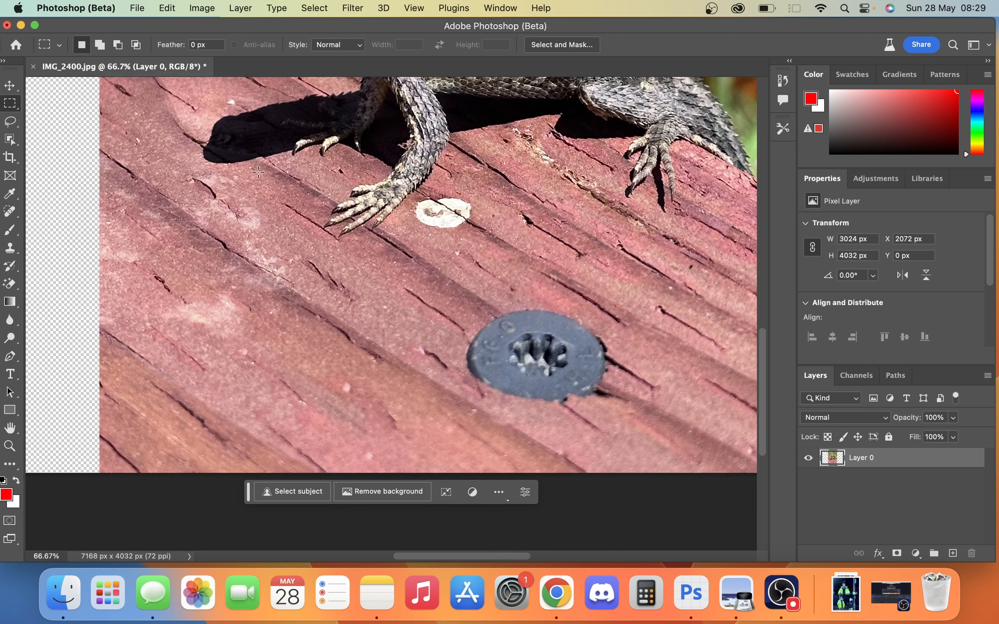
drag(463, 293, 620, 421)
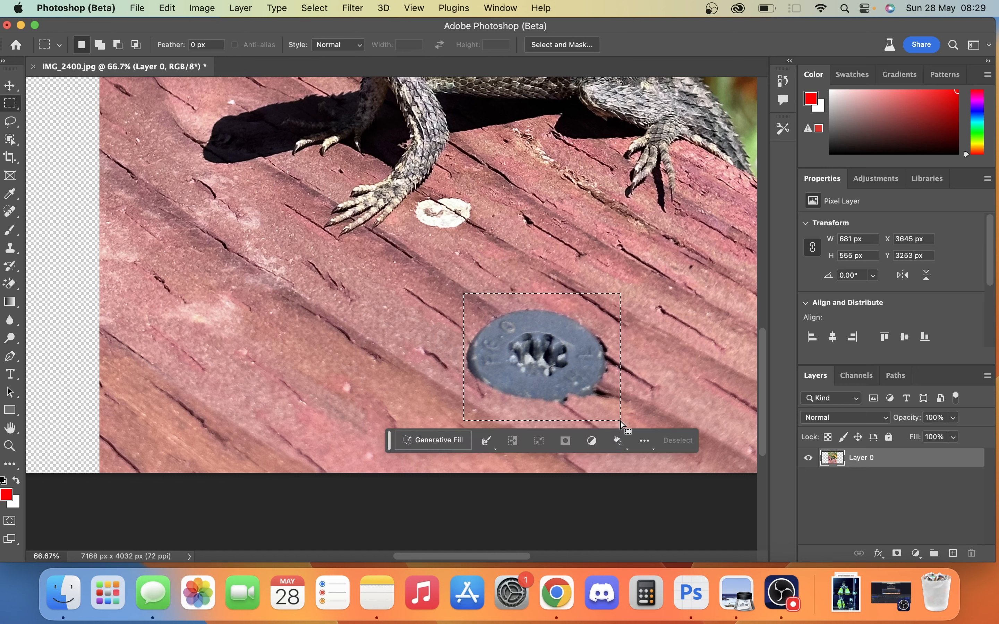
click(451, 440)
text(remove)
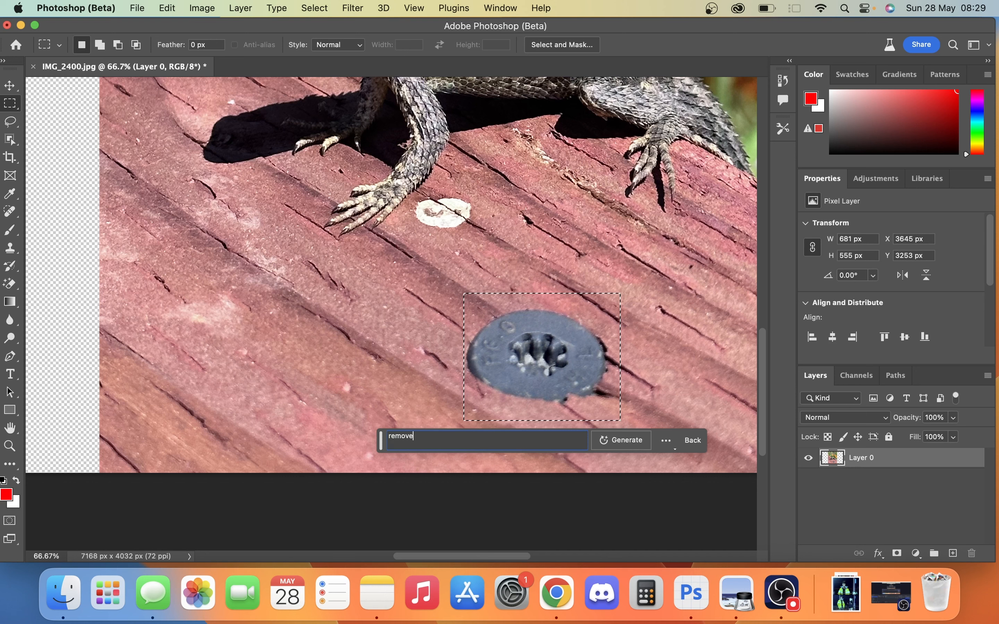
key(Return)
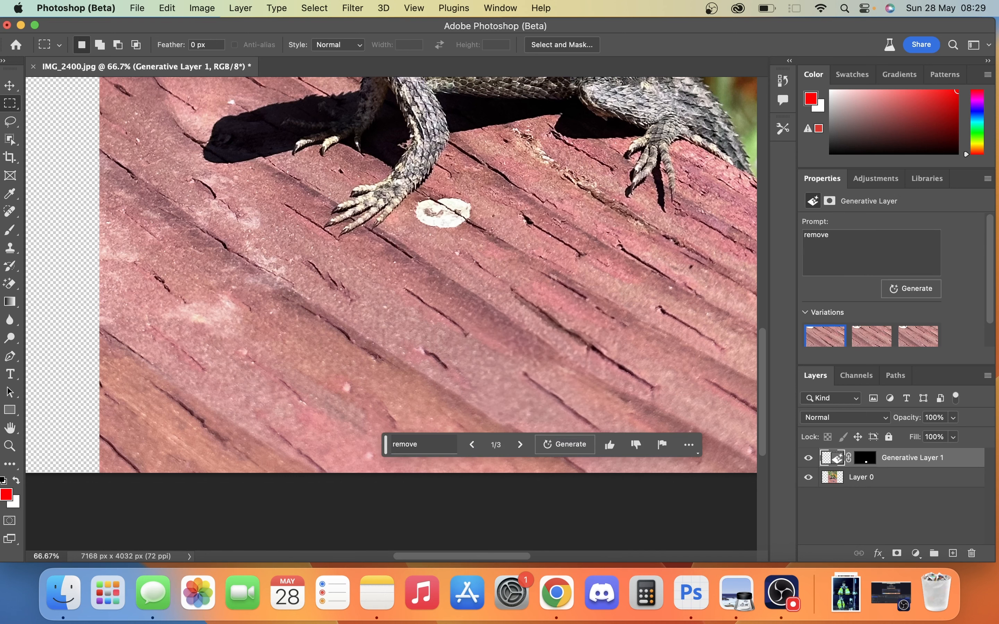
click(520, 445)
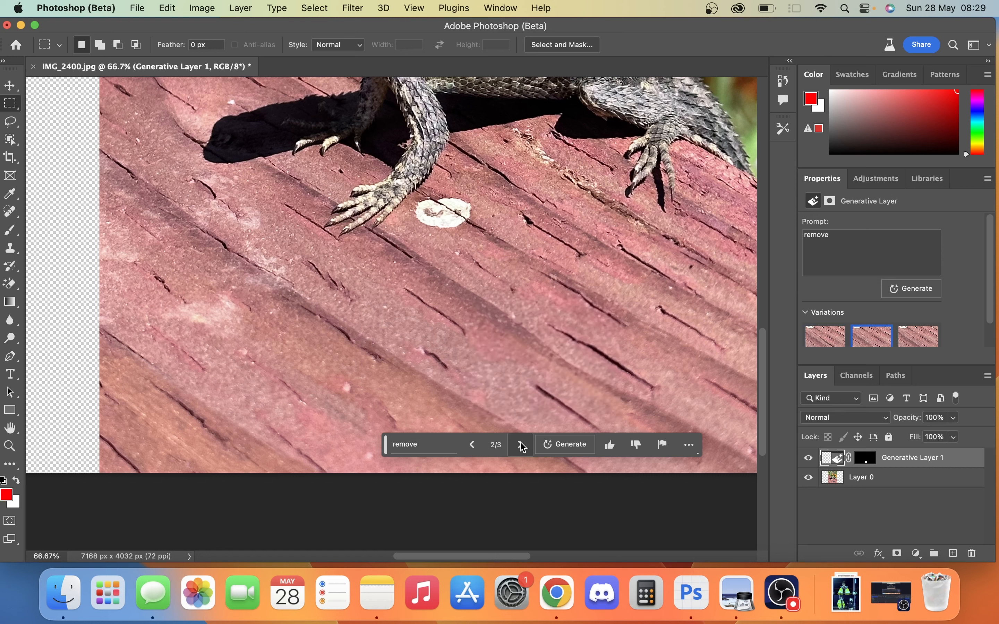
click(521, 444)
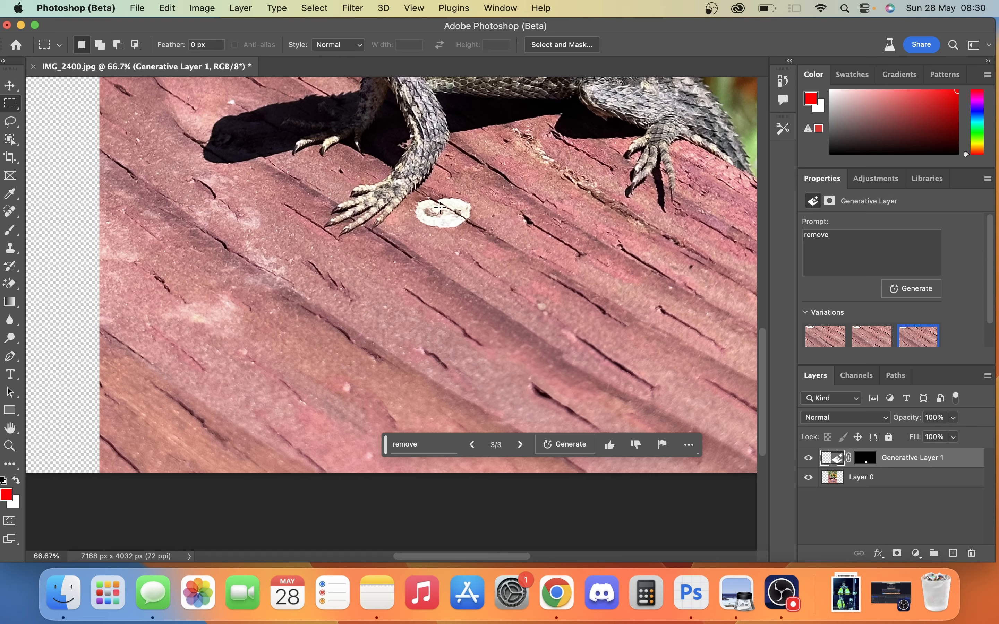
Step: Select the white spot beside the lizard's front foot and run Generative Fill on it with the prompt "remove"
key(super+equal)
key(super+equal)
scroll(440, 207, up, 5)
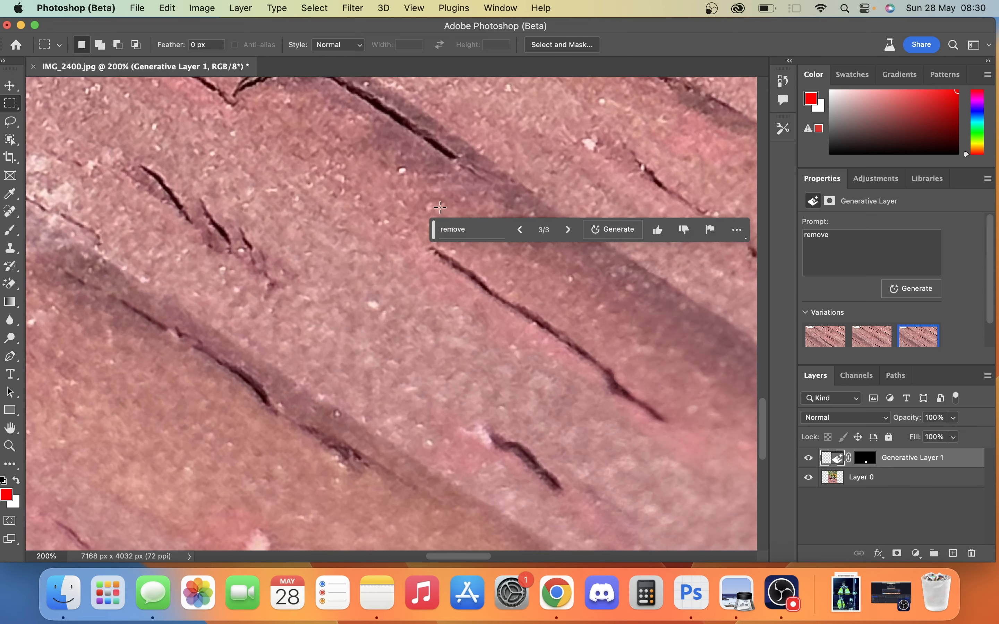
scroll(440, 208, right, 4)
scroll(440, 208, up, 2)
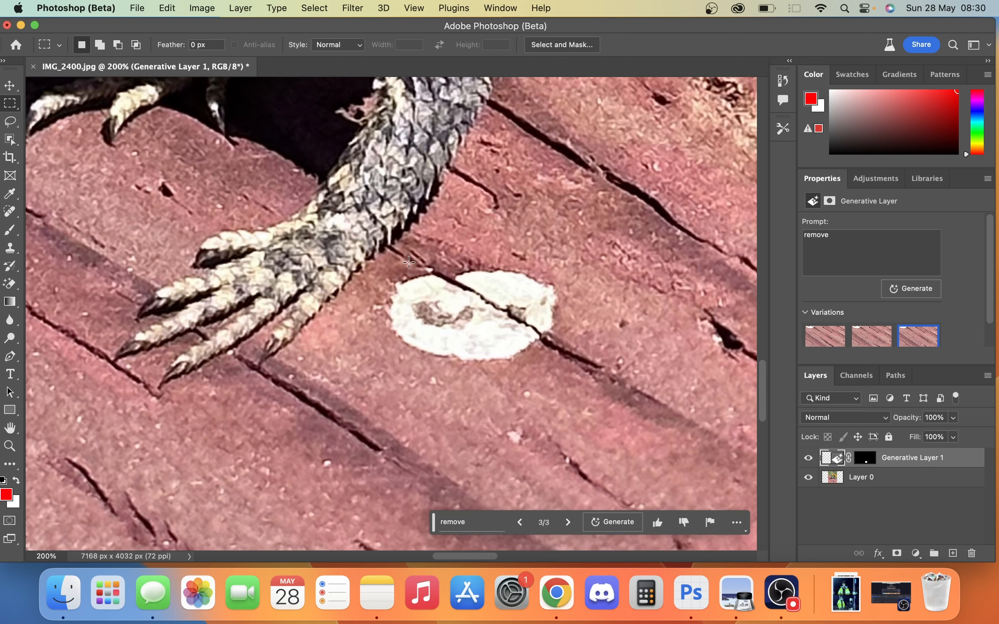
drag(385, 266, 563, 375)
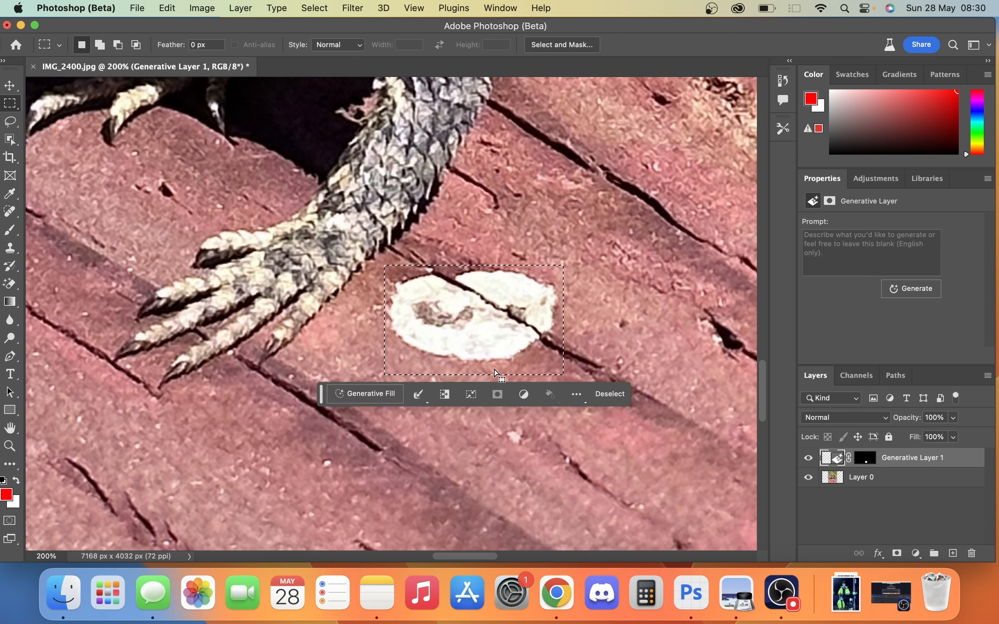
click(362, 392)
text(remove)
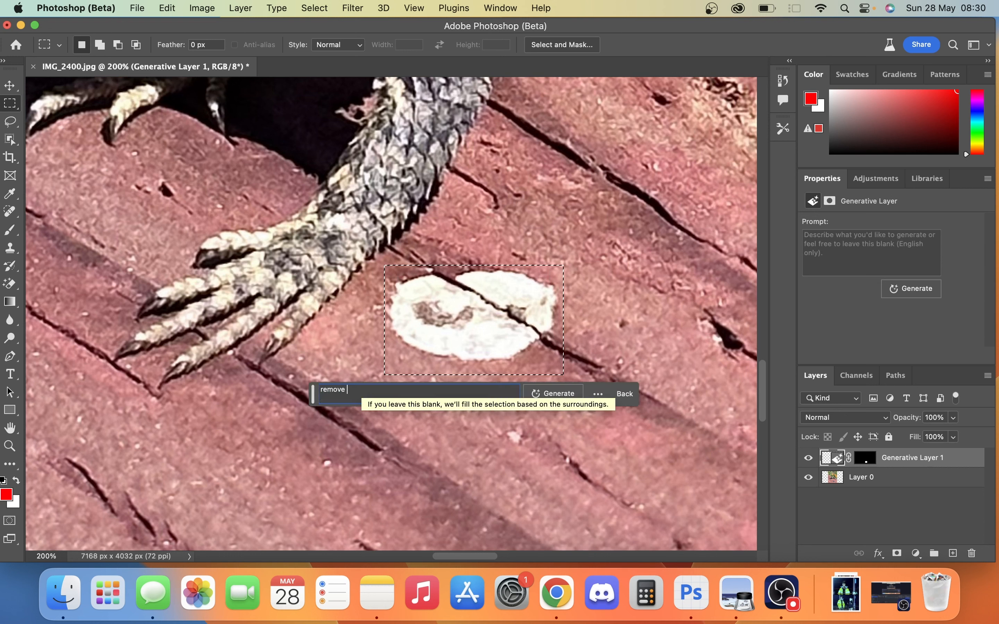
key(Return)
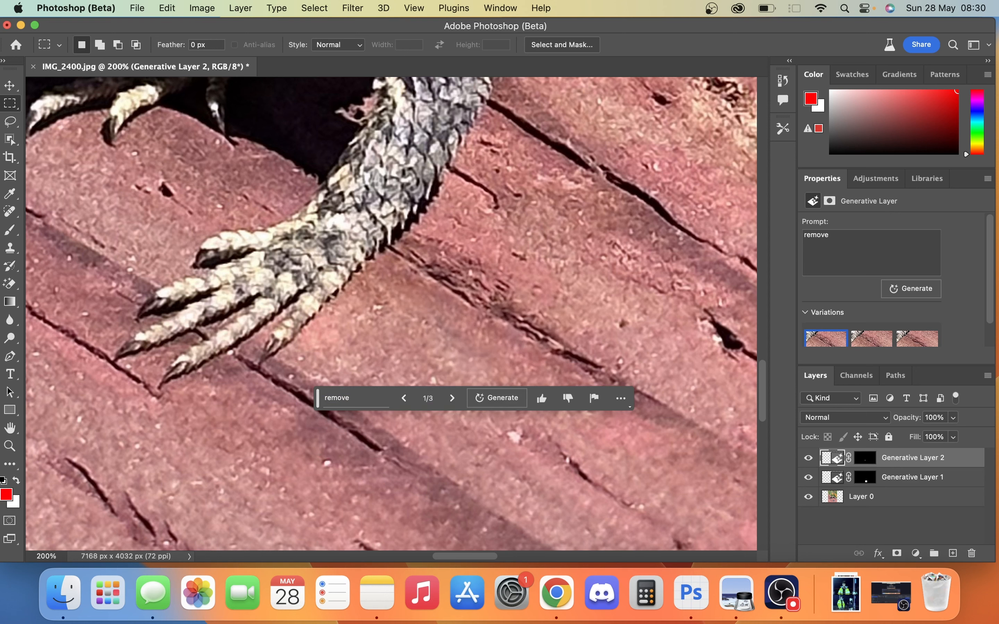
Step: Examine the retouched wood around the lizard at several magnifications for leftover traces of the removed objects
key(super+minus)
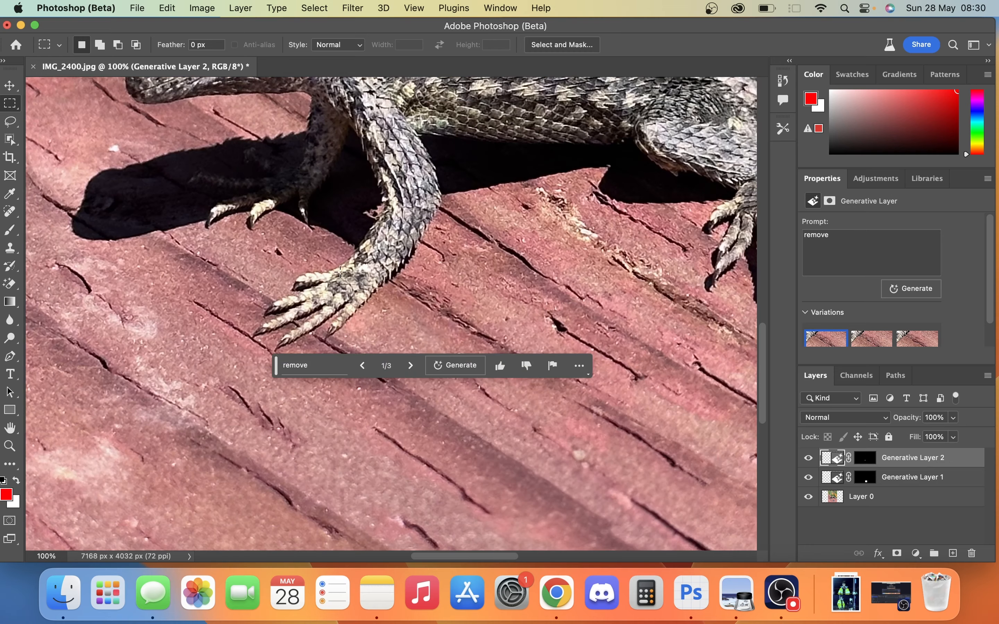
key(super+minus)
key(super+minus)
key(super+minus)
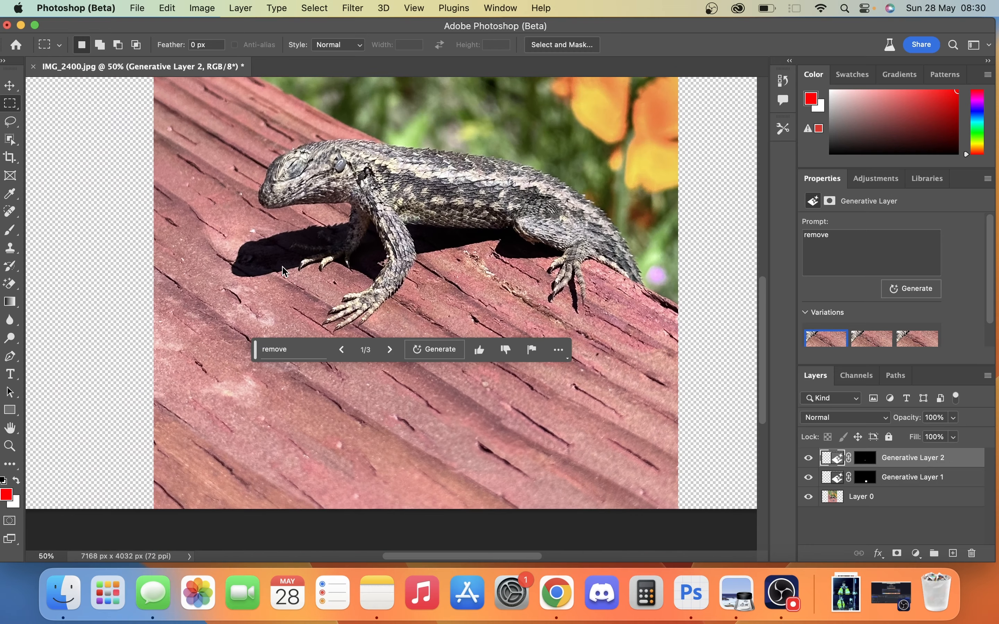
scroll(283, 276, up, 2)
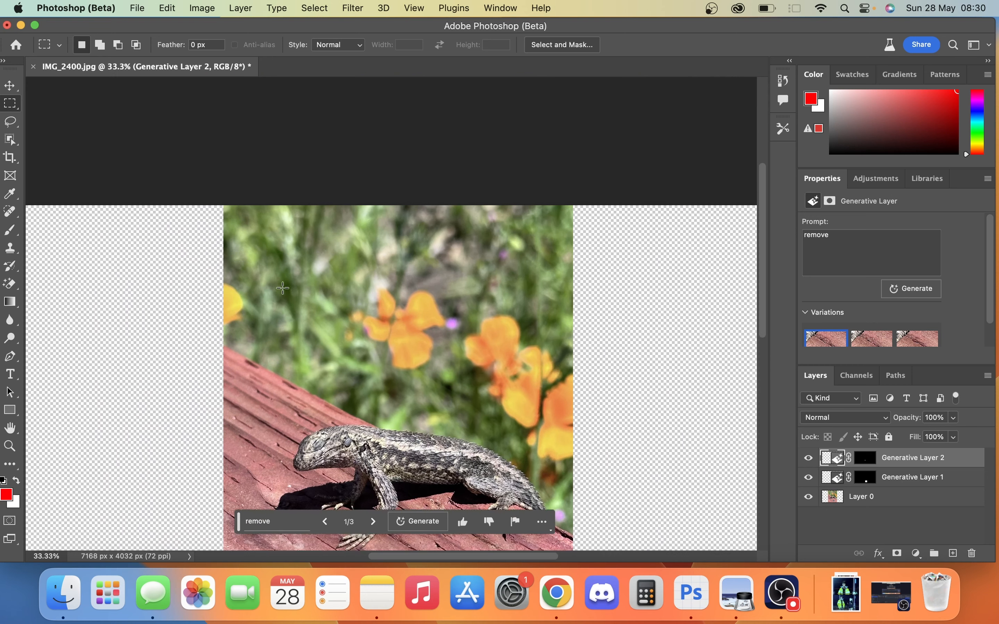
scroll(283, 285, down, 2)
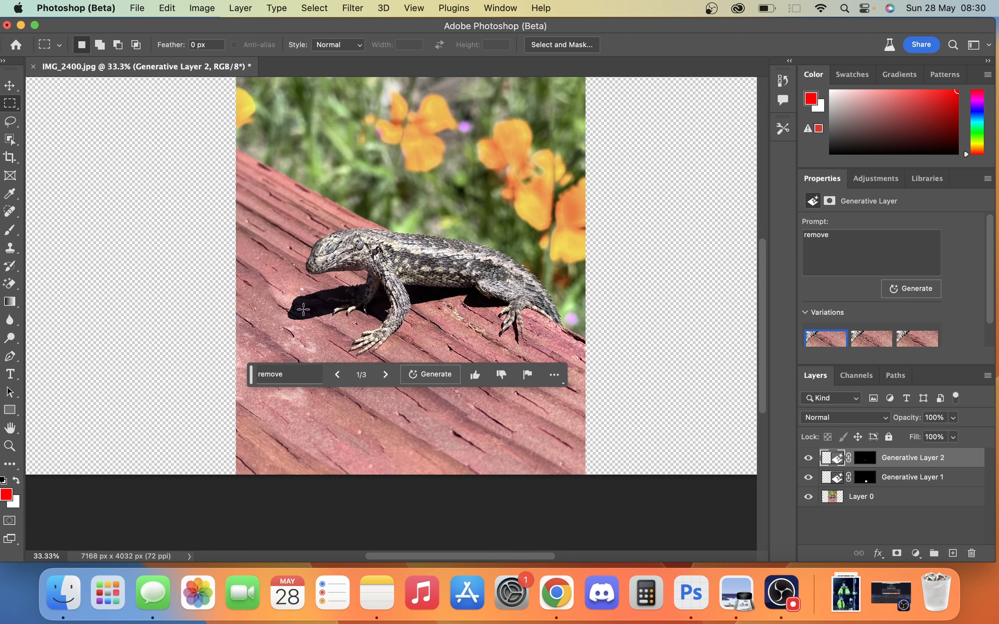
scroll(297, 307, right, 2)
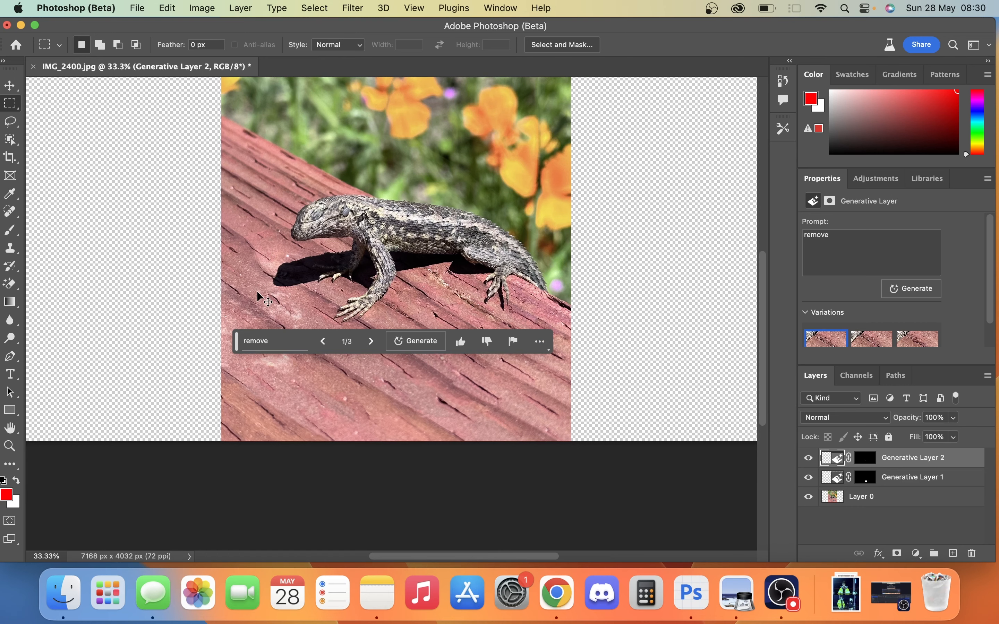
key(super+plus)
key(super+plus)
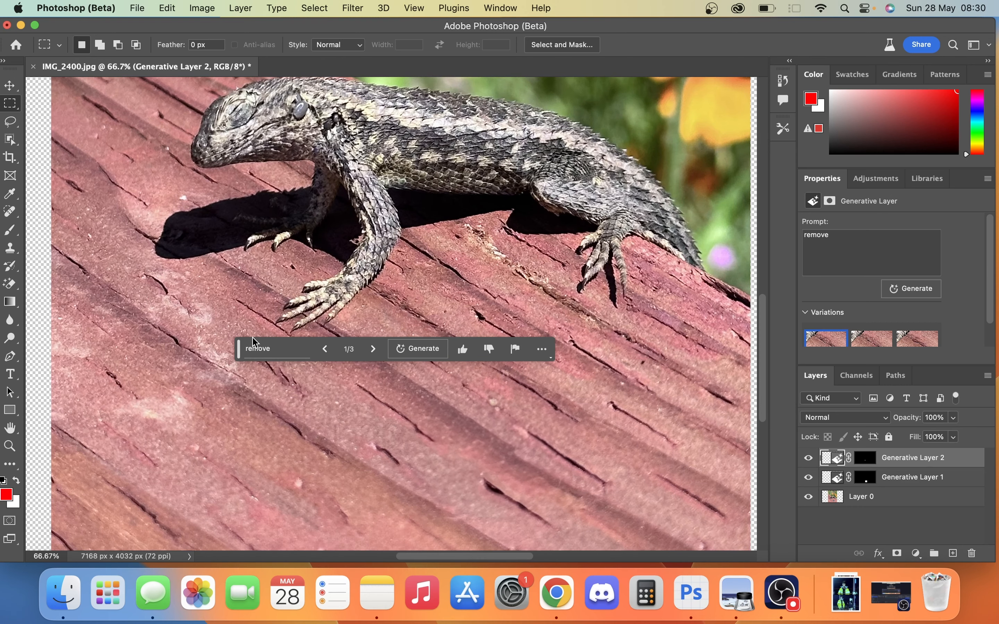
key(super+minus)
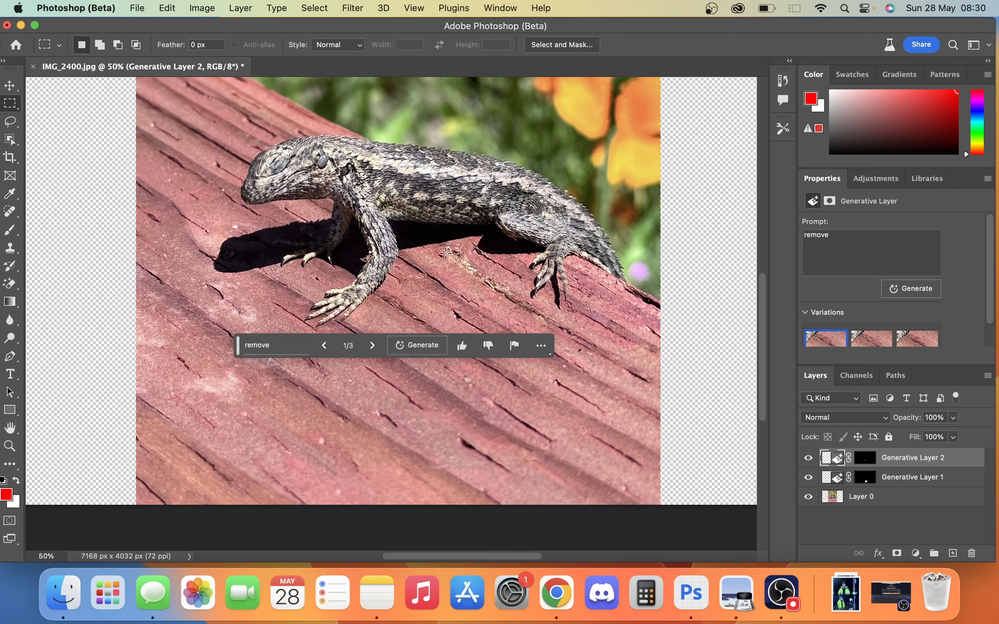
Step: Select the whole photo area with a rectangular selection and invert it to cover the empty canvas on both sides
key(super+minus)
key(super+minus)
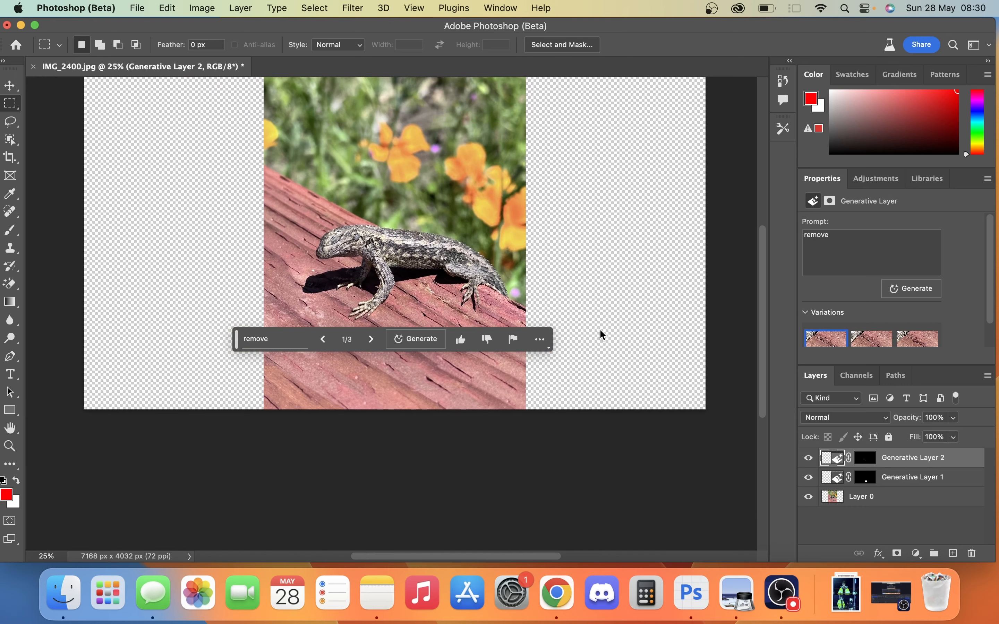
scroll(603, 334, left, 3)
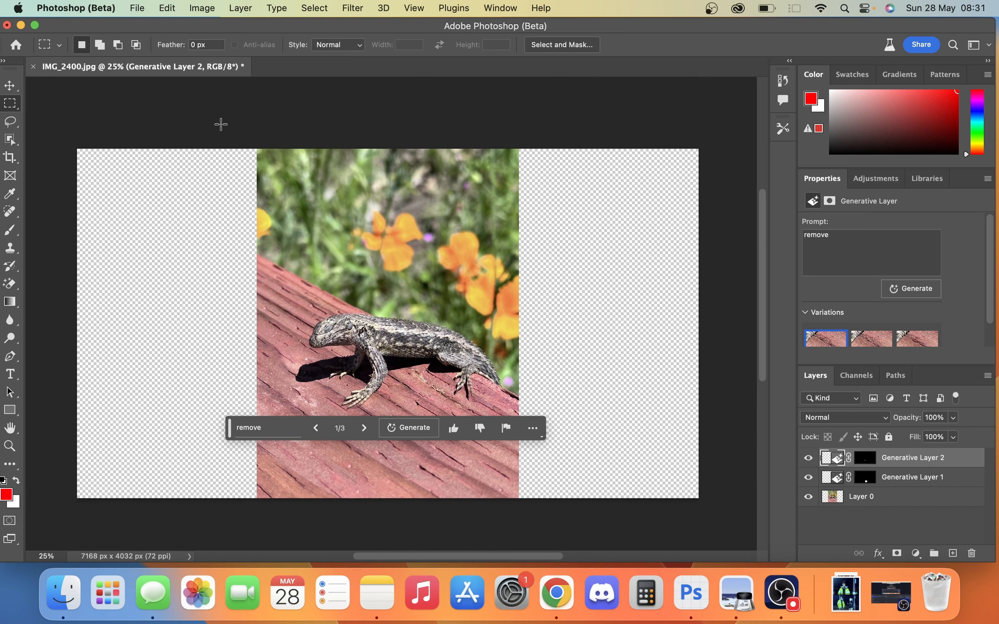
drag(258, 147, 519, 498)
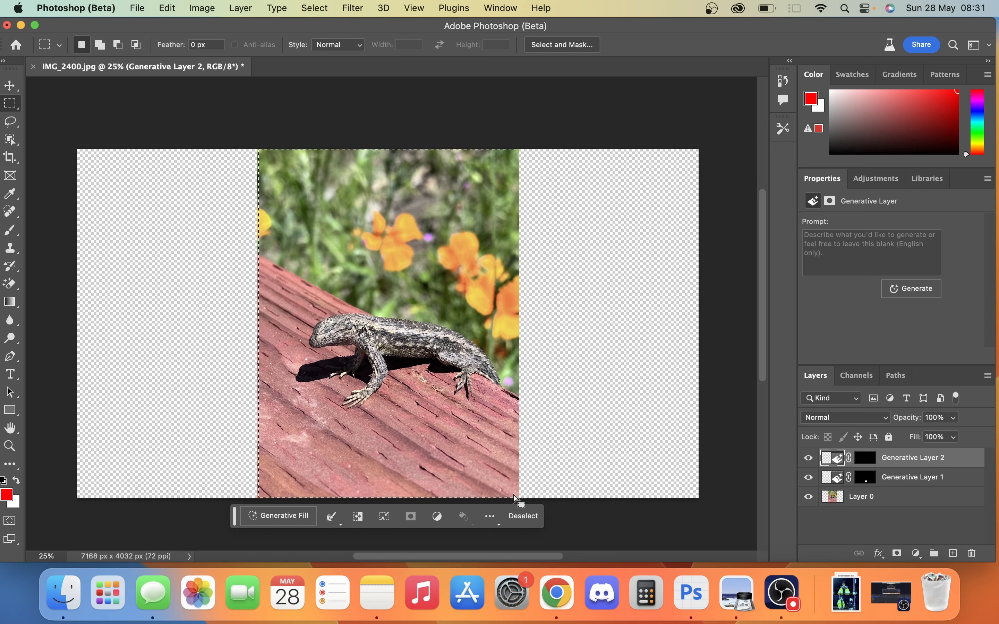
right_click(474, 451)
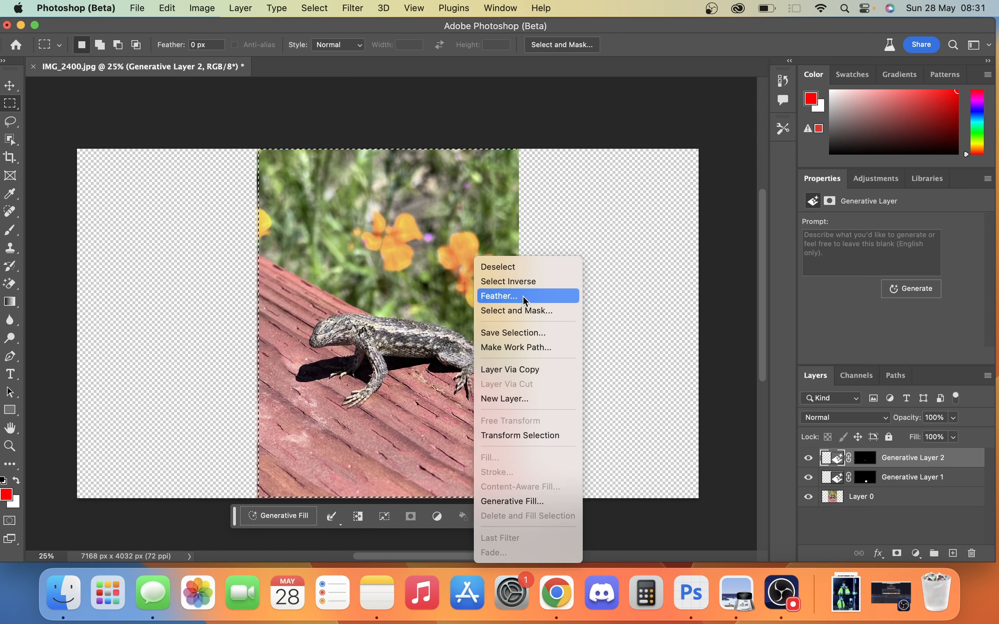
click(525, 282)
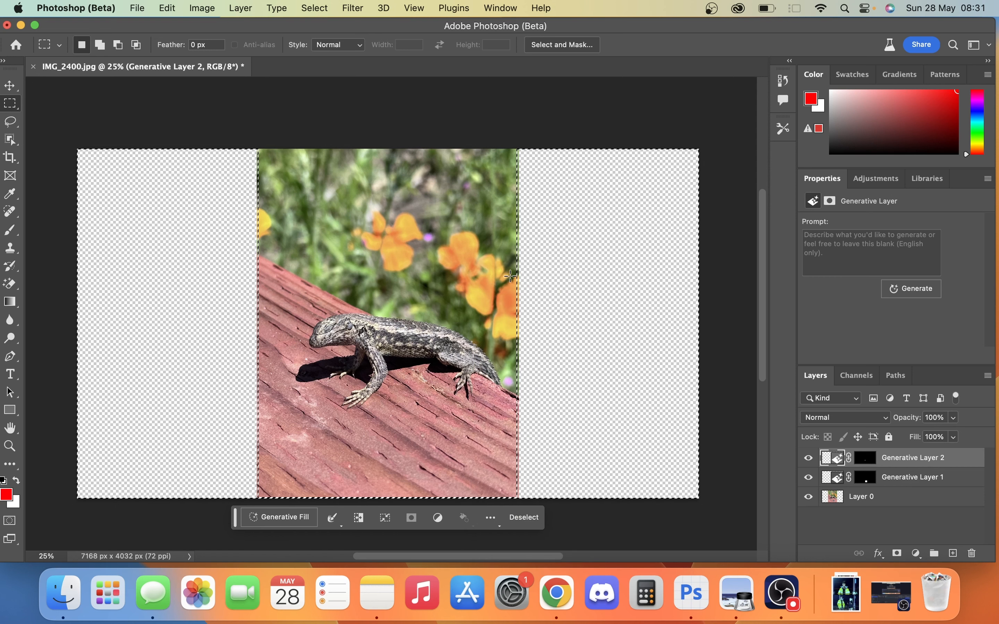
Step: Run Generative Fill on the empty sides with a blank prompt, compare the variations and keep the third one
click(296, 521)
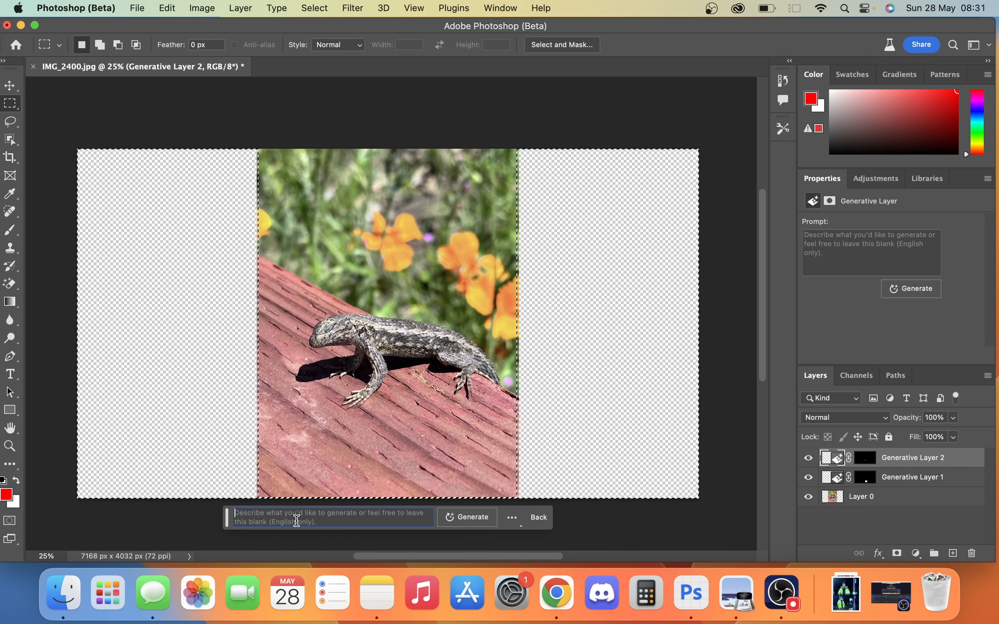
click(456, 518)
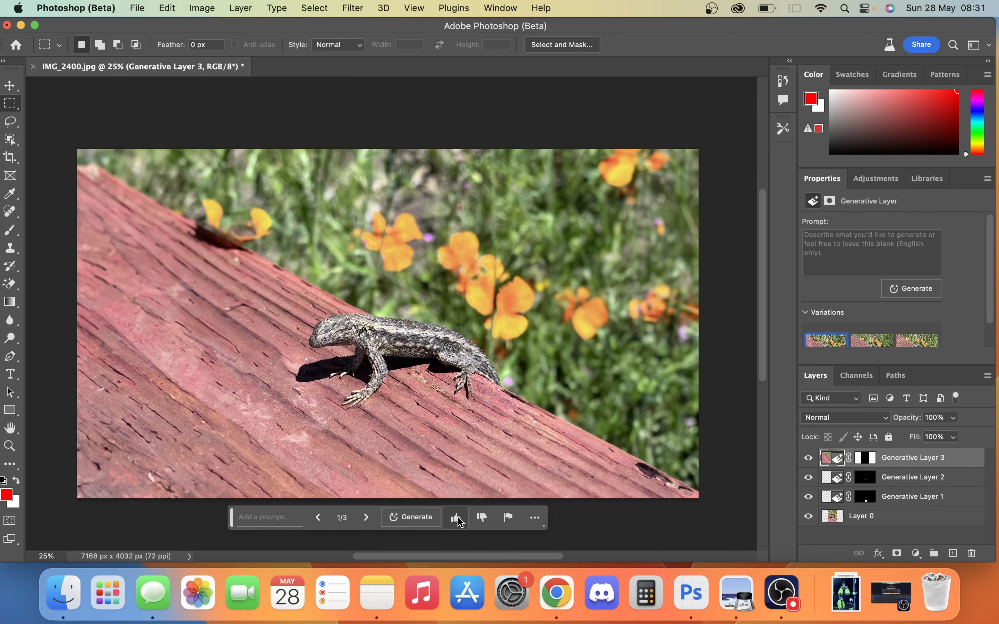
click(364, 521)
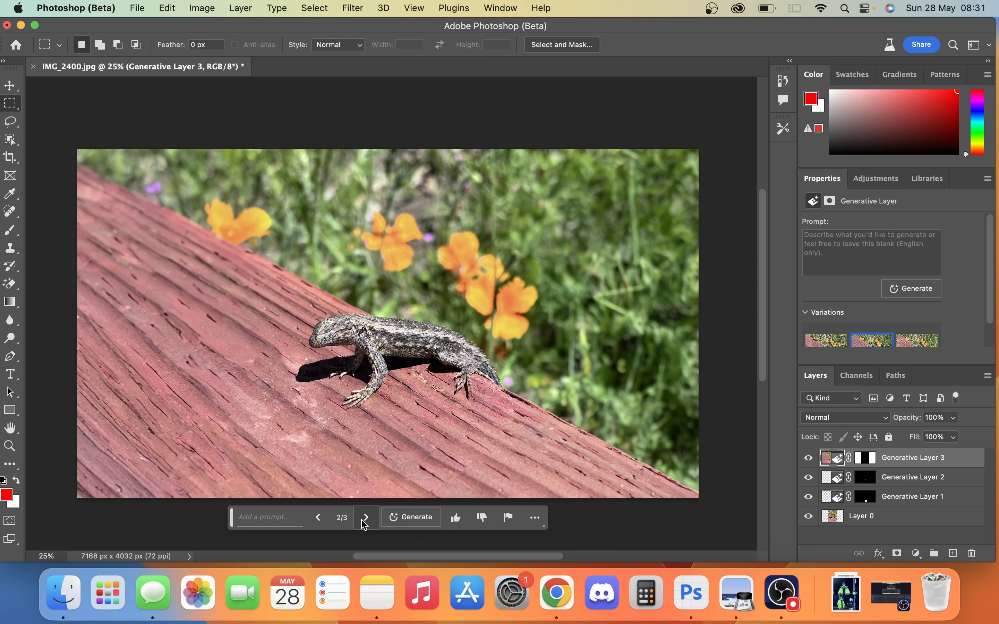
click(319, 521)
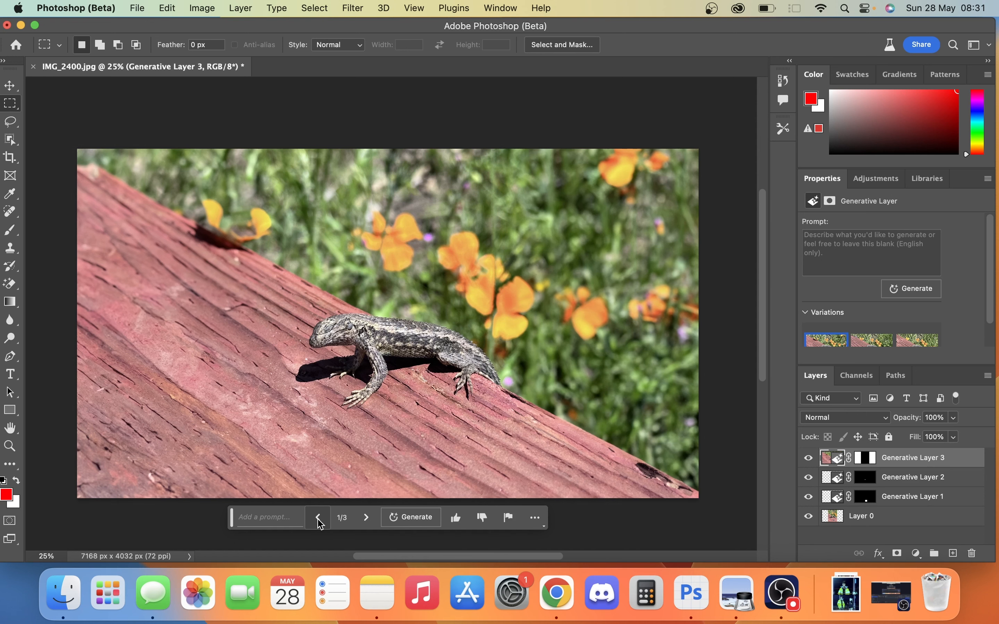
click(368, 520)
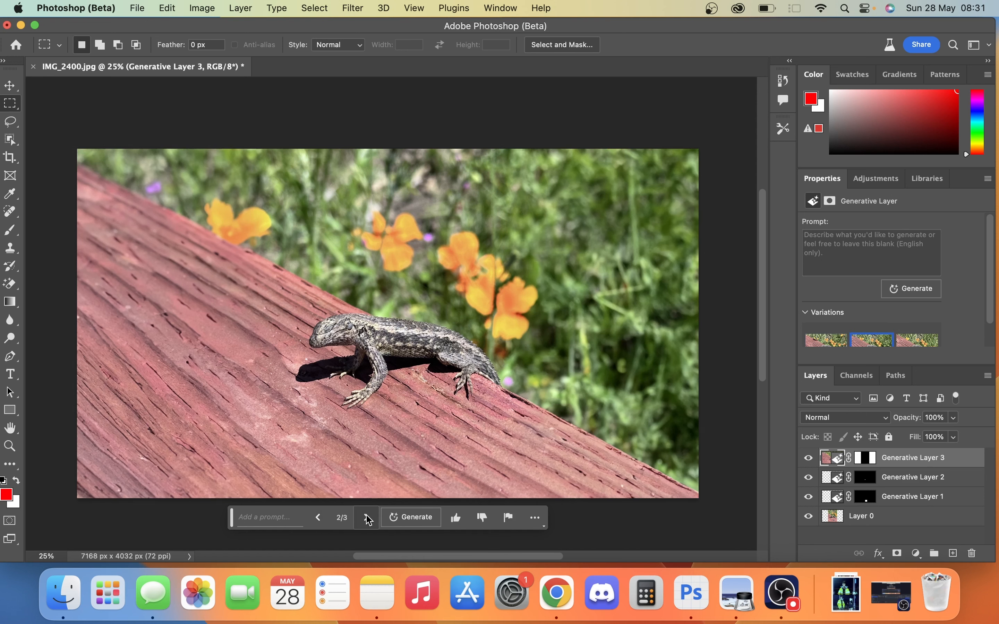
click(369, 520)
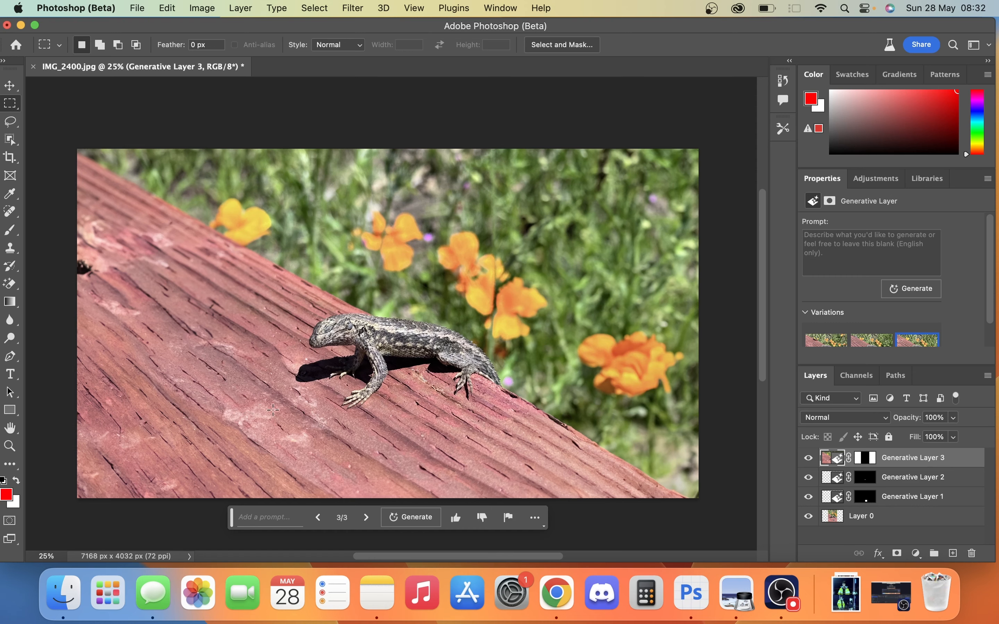
Step: Select the dark hole at the wood's far left edge and run Generative Fill on it with the prompt "remove"
scroll(235, 420, up, 5)
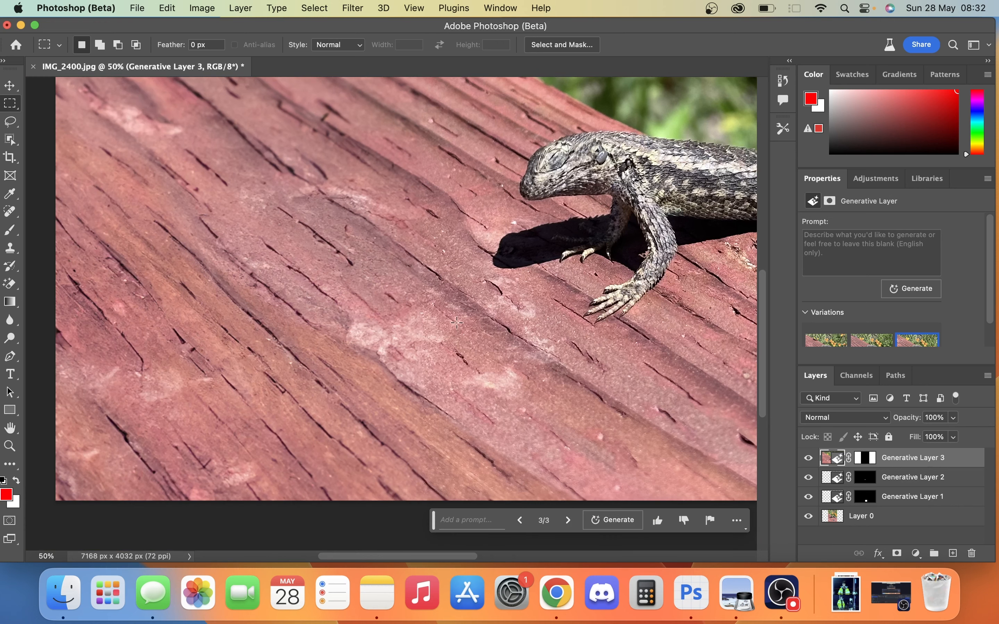
scroll(410, 307, up, 5)
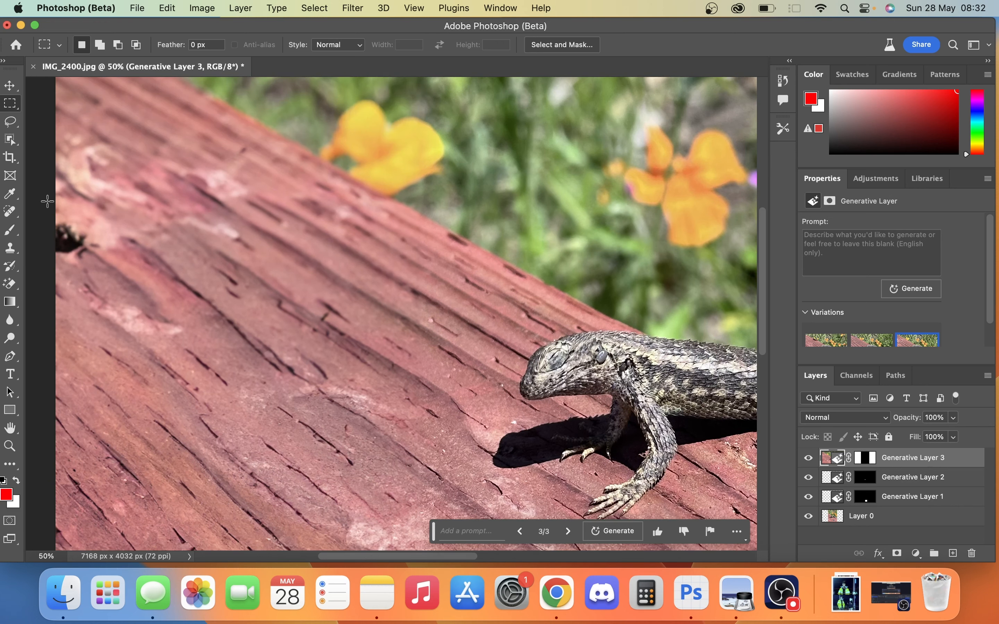
drag(47, 201, 81, 208)
drag(99, 282, 100, 283)
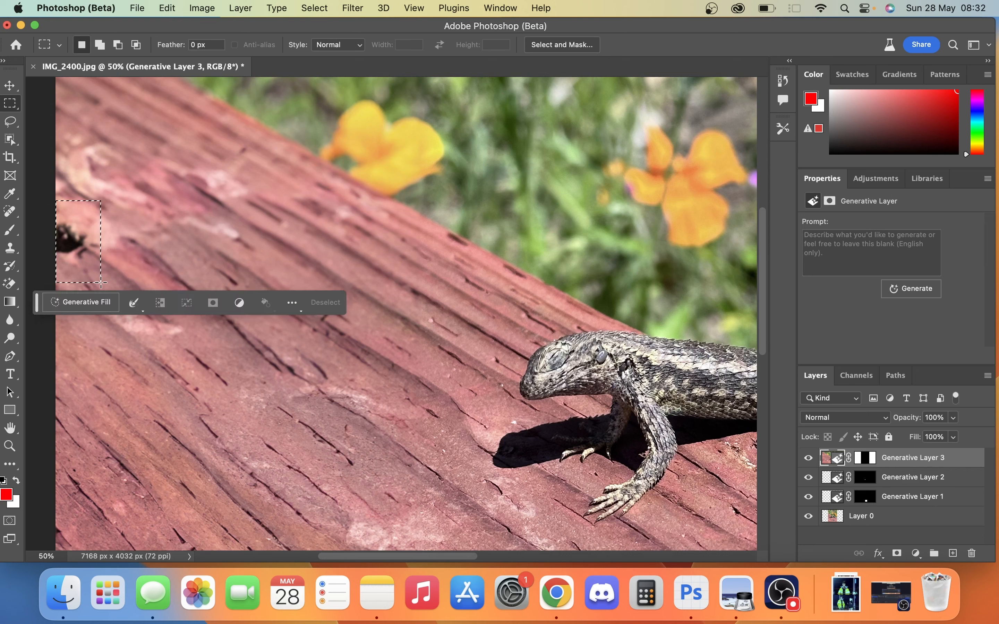
click(80, 303)
text(rem)
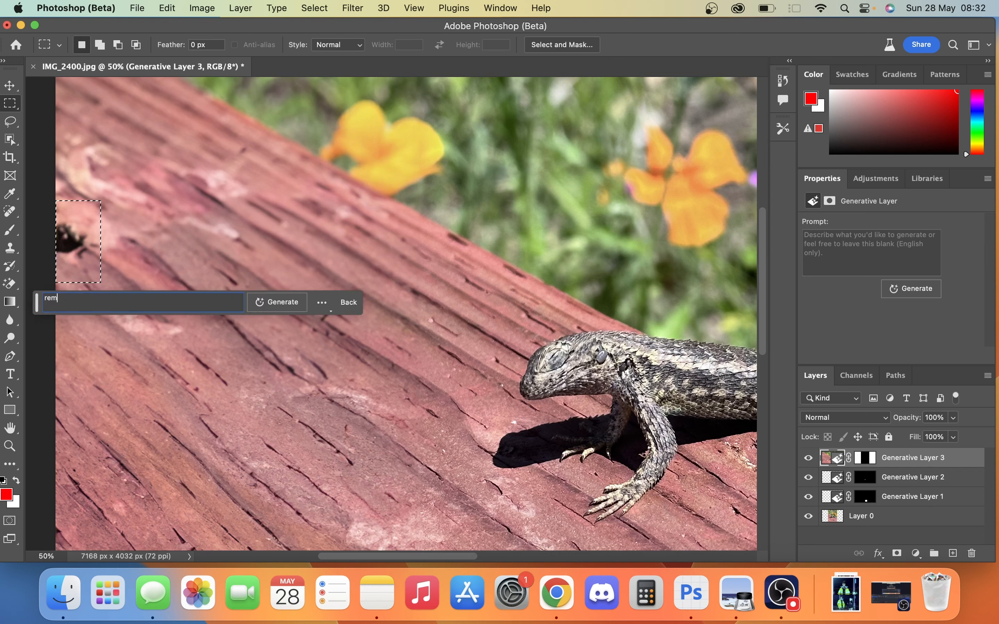
text(ove)
key(Return)
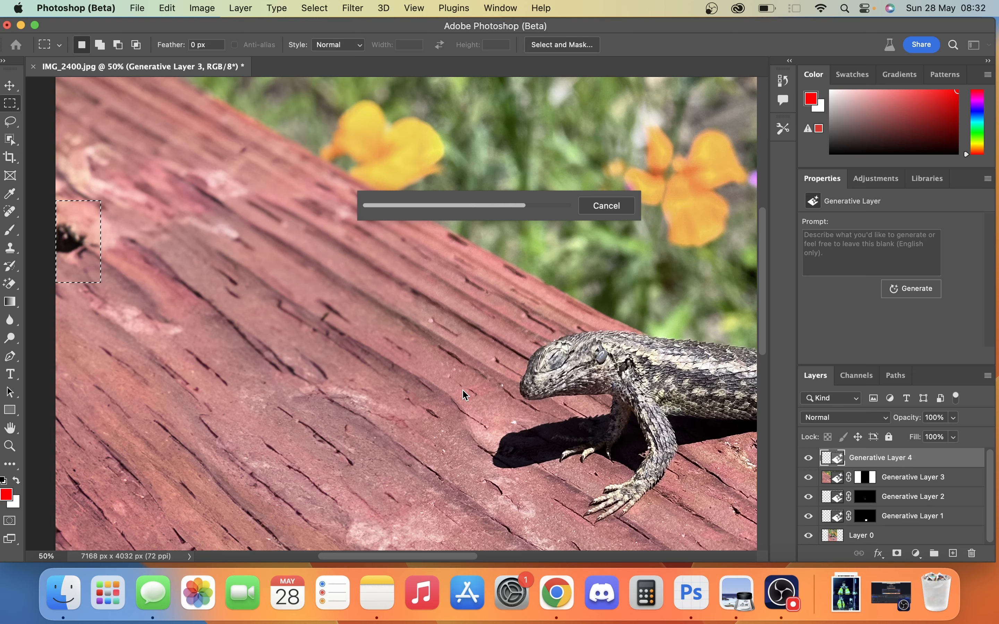
Step: Examine the expanded photo at 100% and 50% magnification, checking the wood, background and lizard for fill quality
key(super+h)
key(super+plus)
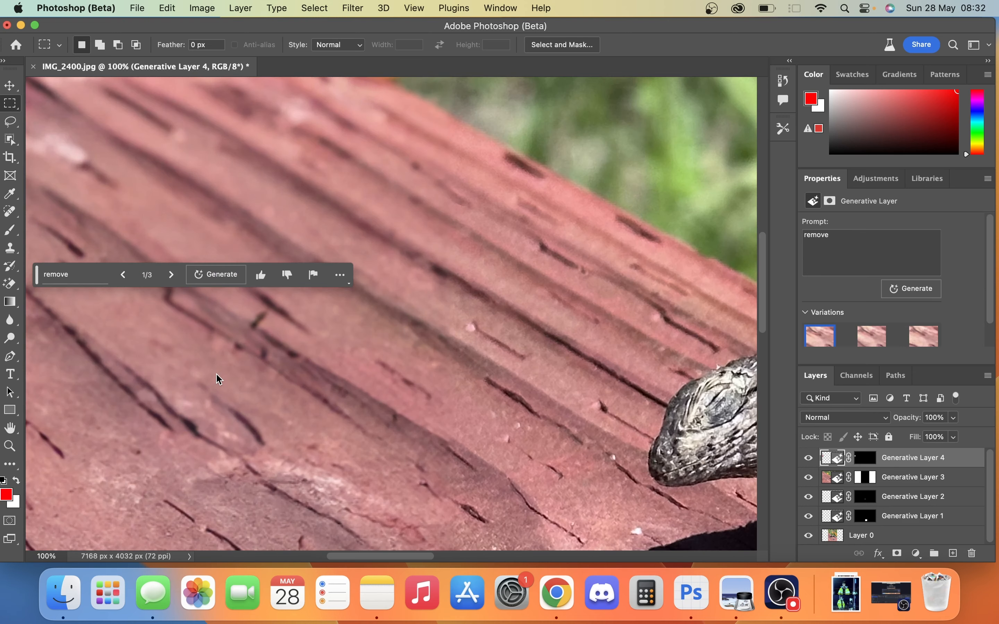
scroll(474, 407, up, 10)
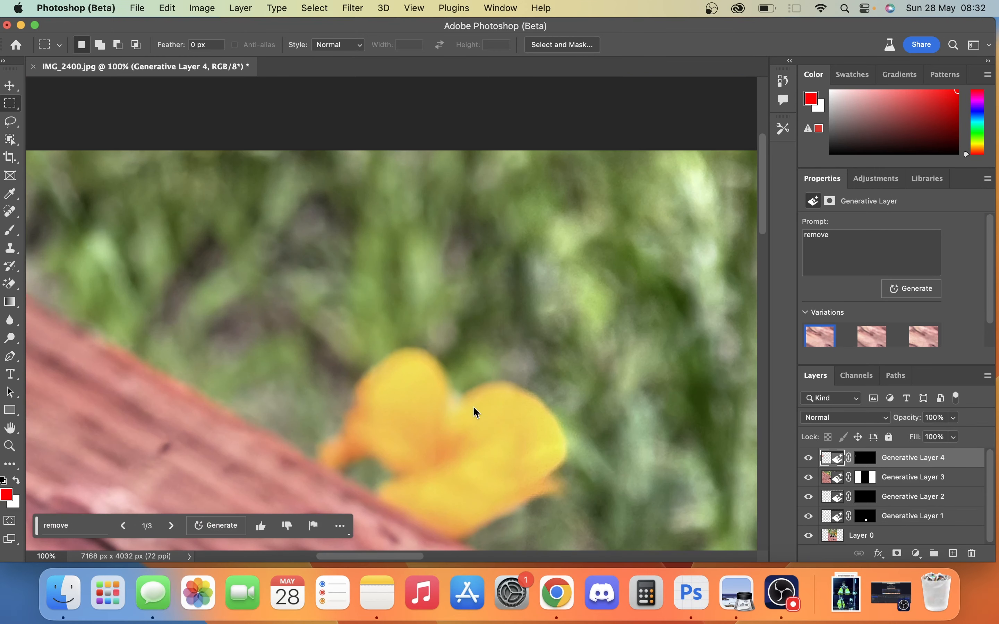
scroll(475, 410, down, 5)
scroll(475, 410, right, 2)
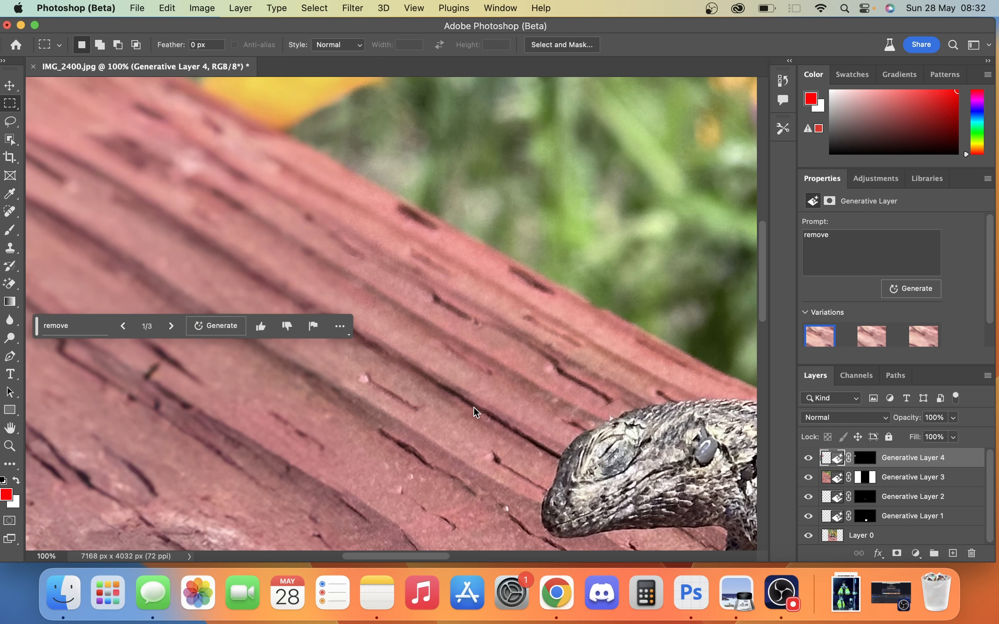
scroll(473, 408, left, 5)
scroll(473, 408, up, 2)
scroll(476, 412, left, 8)
scroll(475, 412, up, 2)
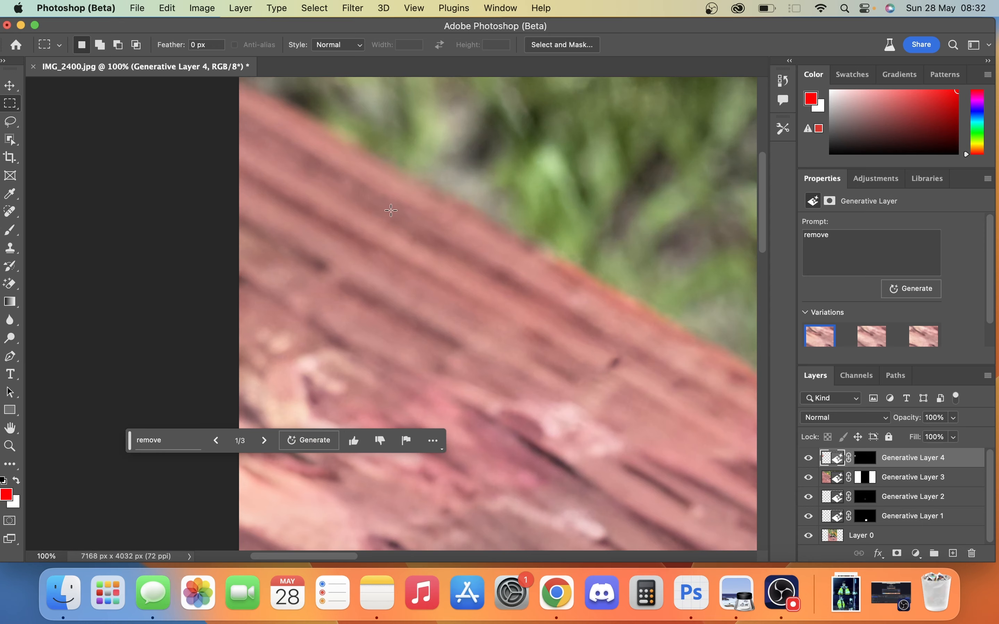
scroll(390, 210, down, 5)
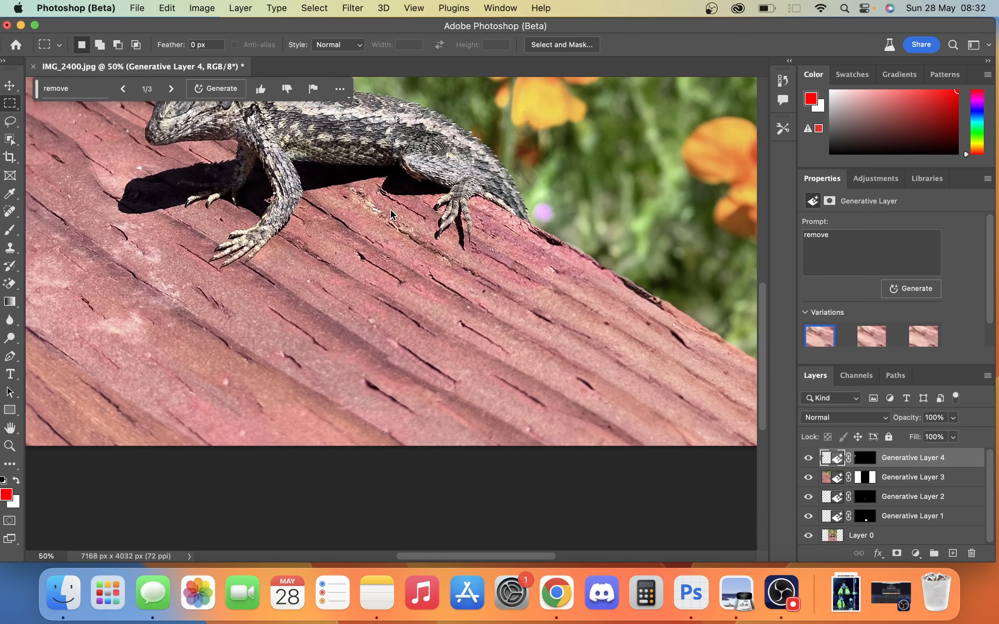
scroll(391, 211, right, 2)
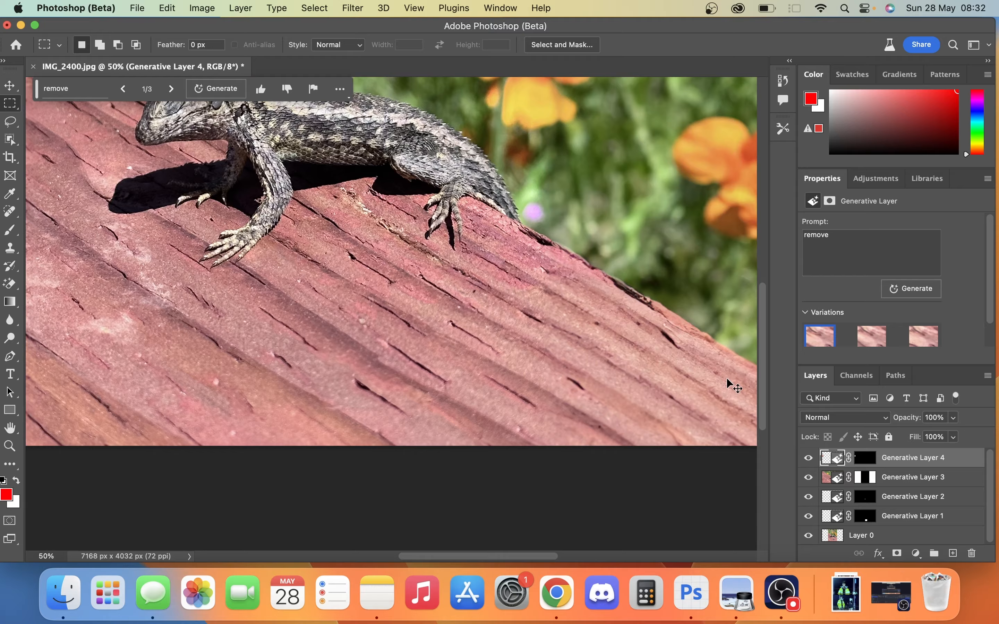
scroll(727, 379, up, 5)
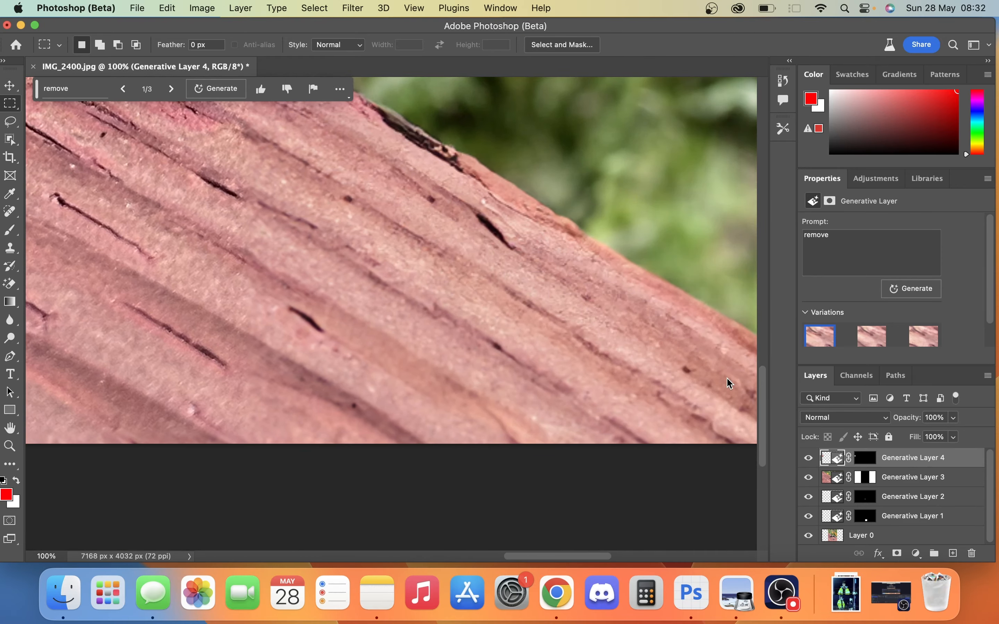
scroll(730, 383, up, 10)
scroll(729, 383, left, 8)
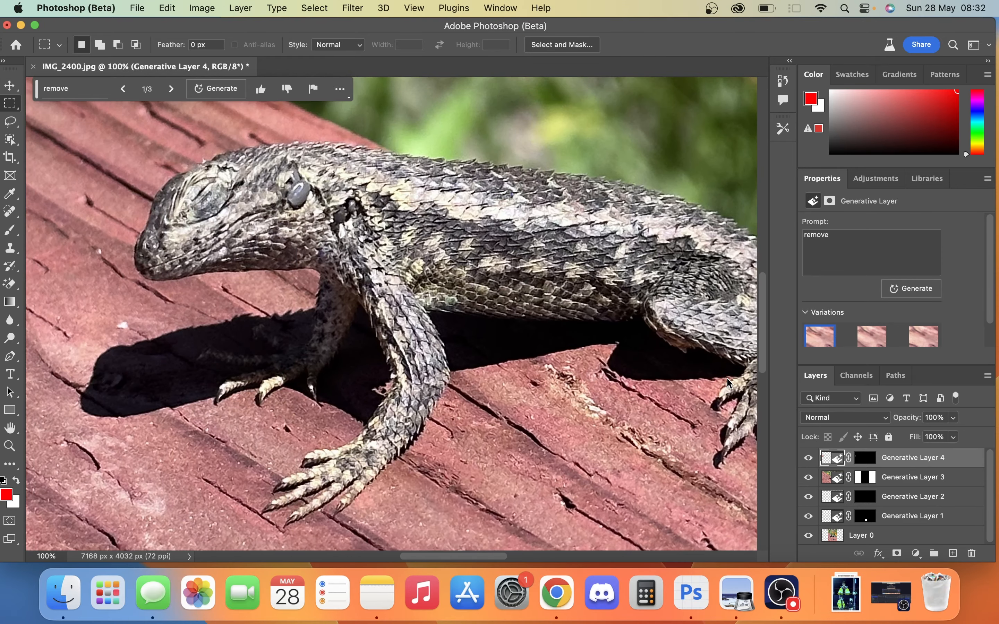
scroll(727, 383, down, 4)
scroll(436, 281, left, 8)
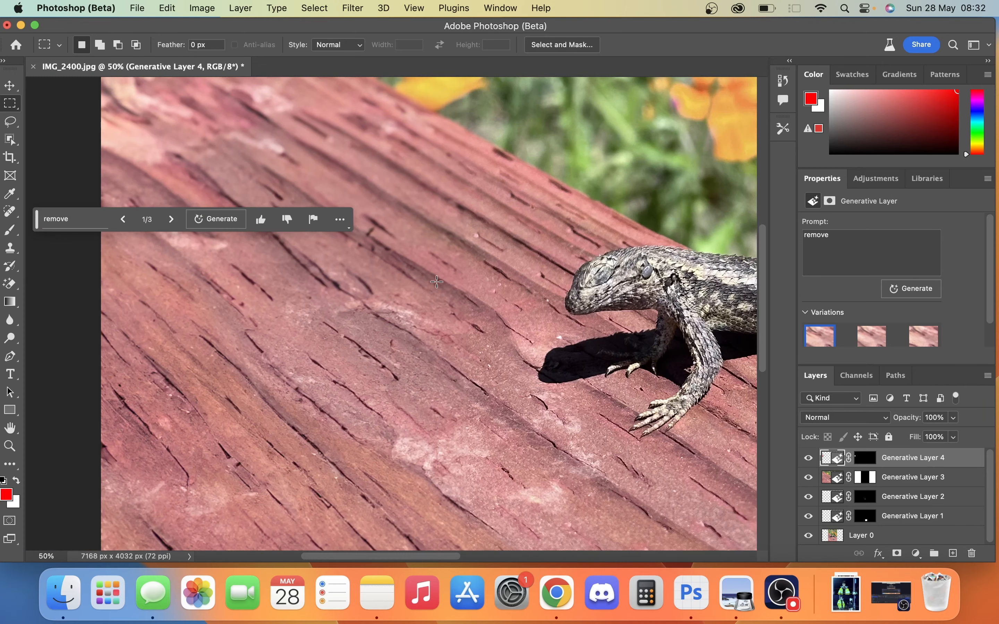
Step: Compare the three variations of the hole removal and keep the second one
click(171, 219)
click(171, 219)
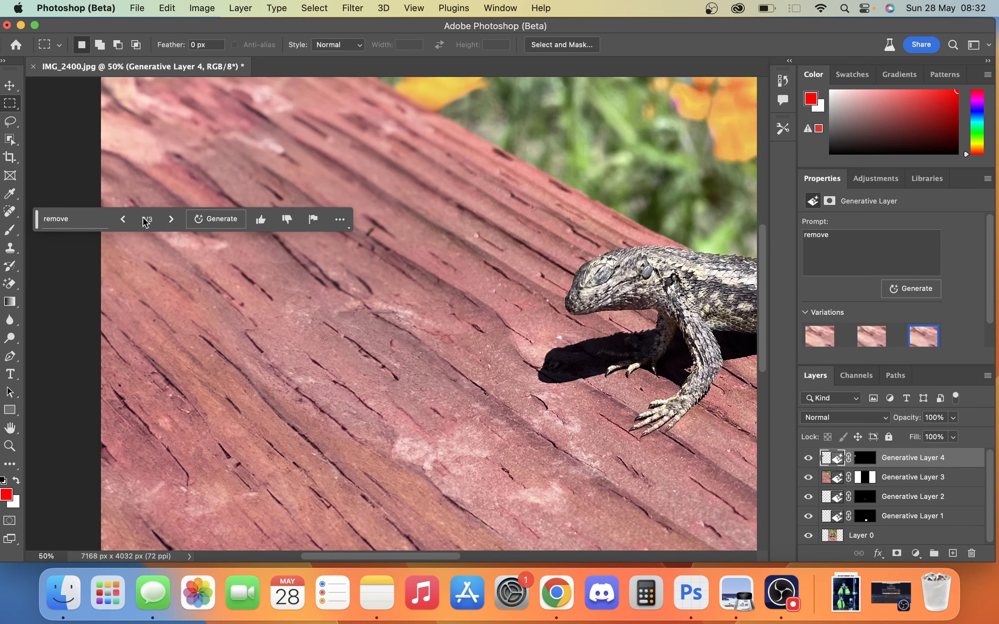
click(122, 218)
click(122, 219)
click(171, 219)
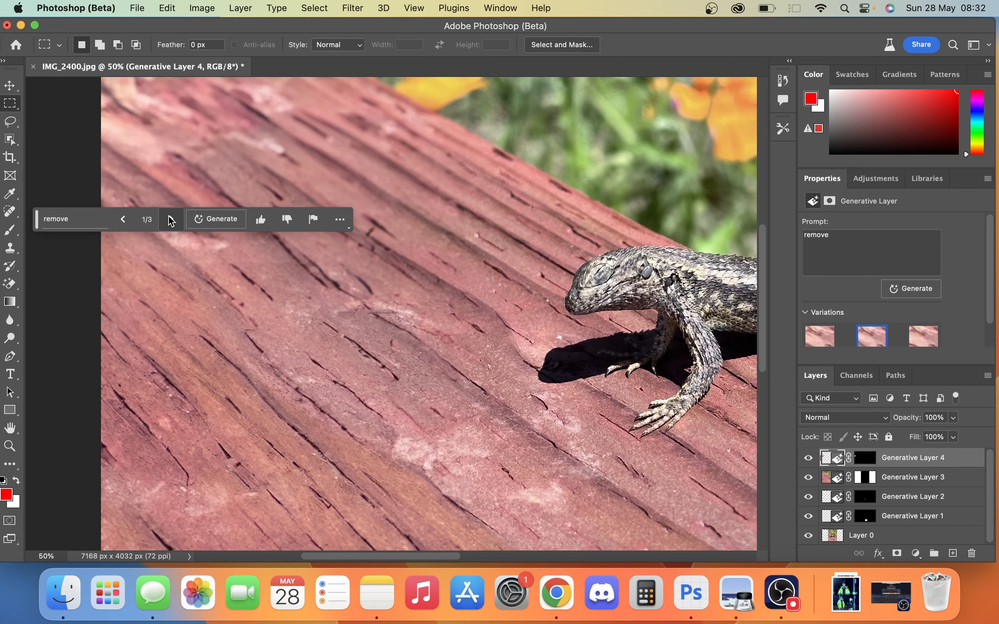
scroll(180, 311, down, 5)
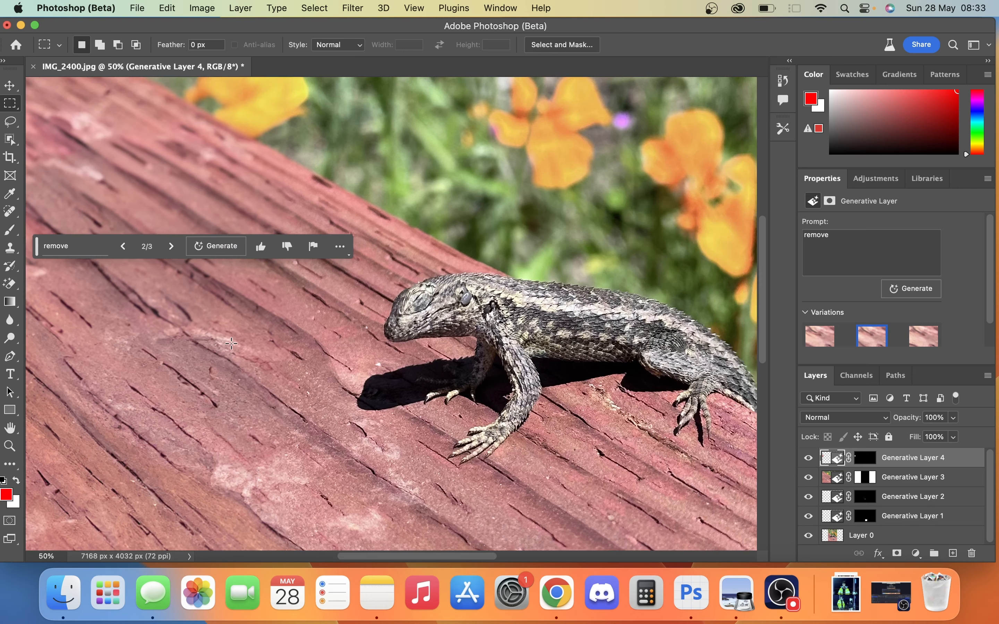
scroll(504, 361, right, 3)
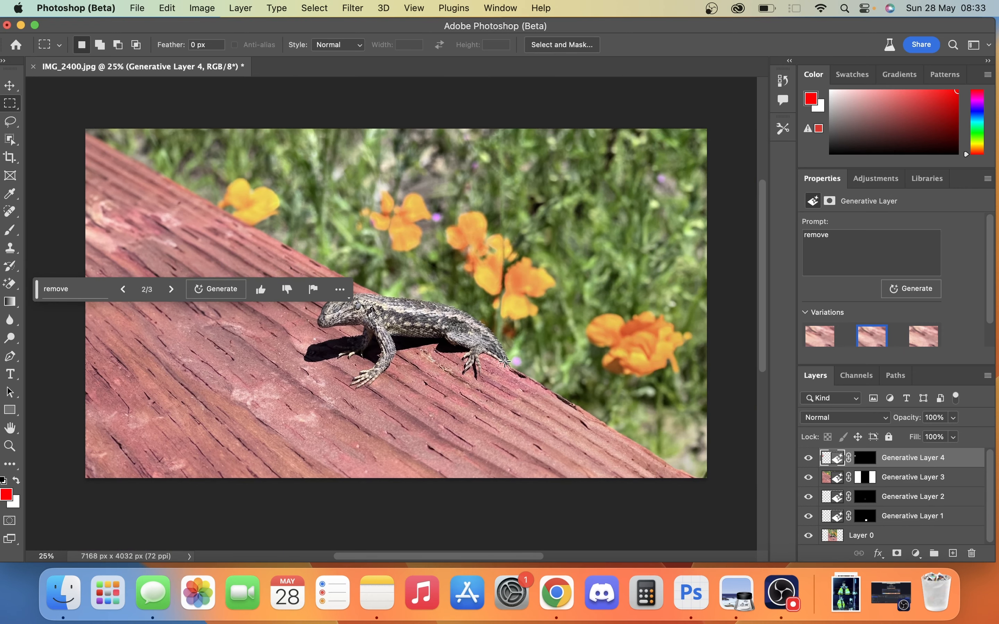
Step: Switch to Preview, close the original IMG_2400, compare IMG_2400 edited.jpg with the new expansion, and return to Photoshop
click(737, 595)
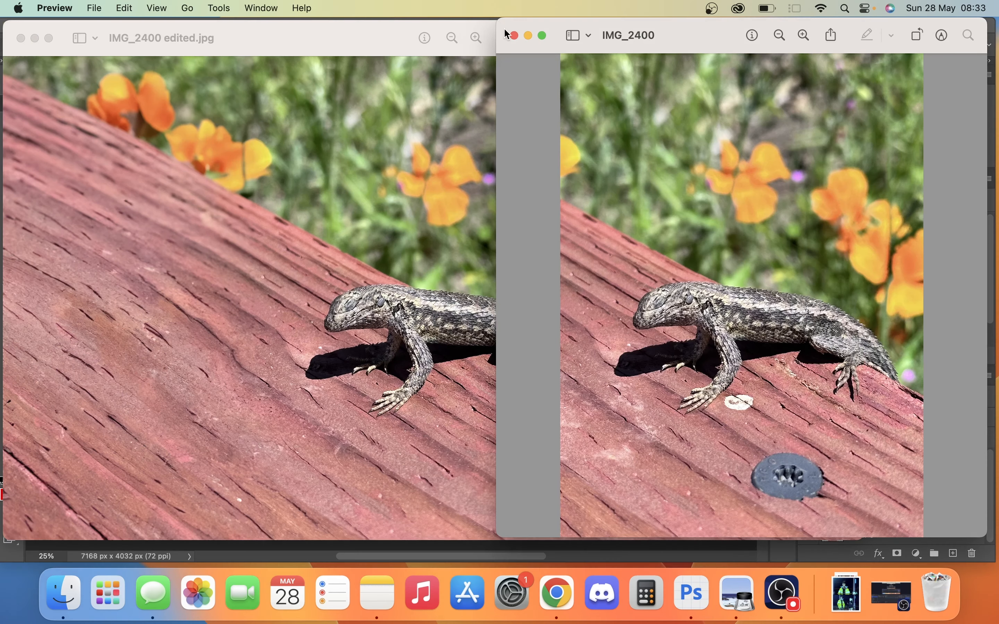
click(514, 37)
drag(349, 36, 655, 53)
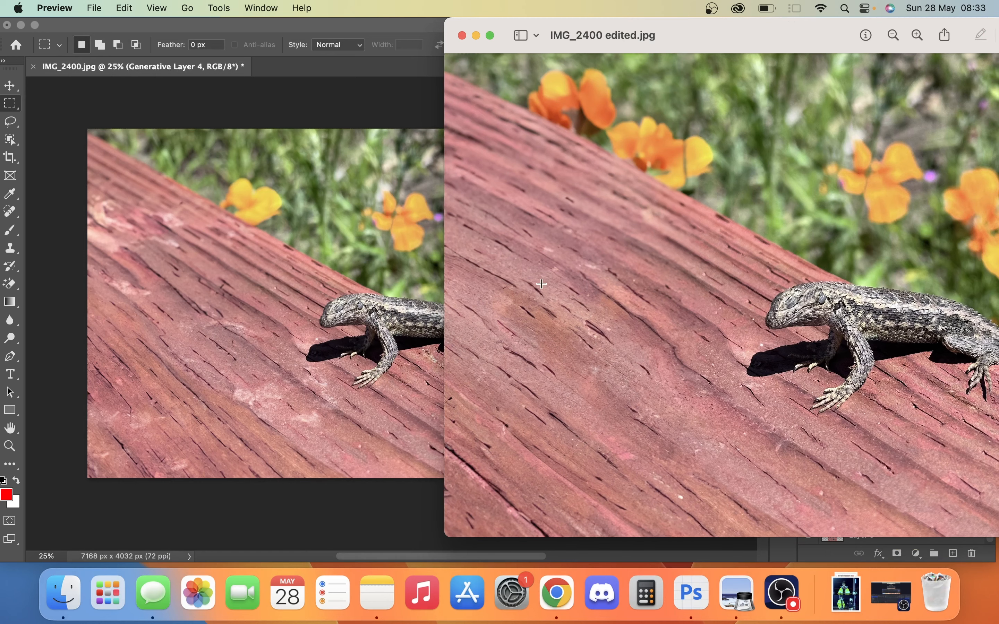
drag(743, 47, 363, 74)
click(81, 62)
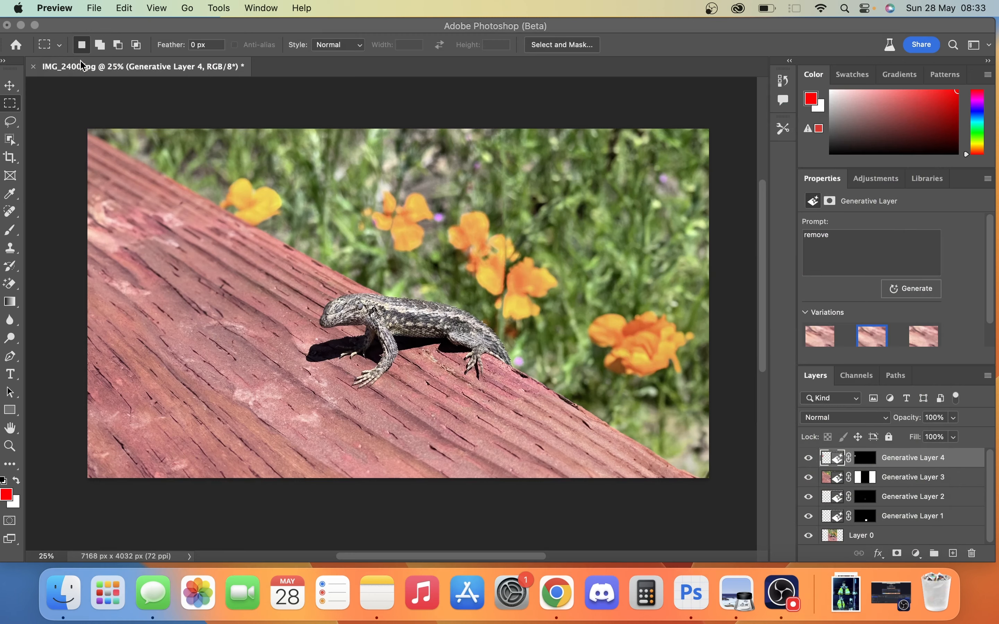